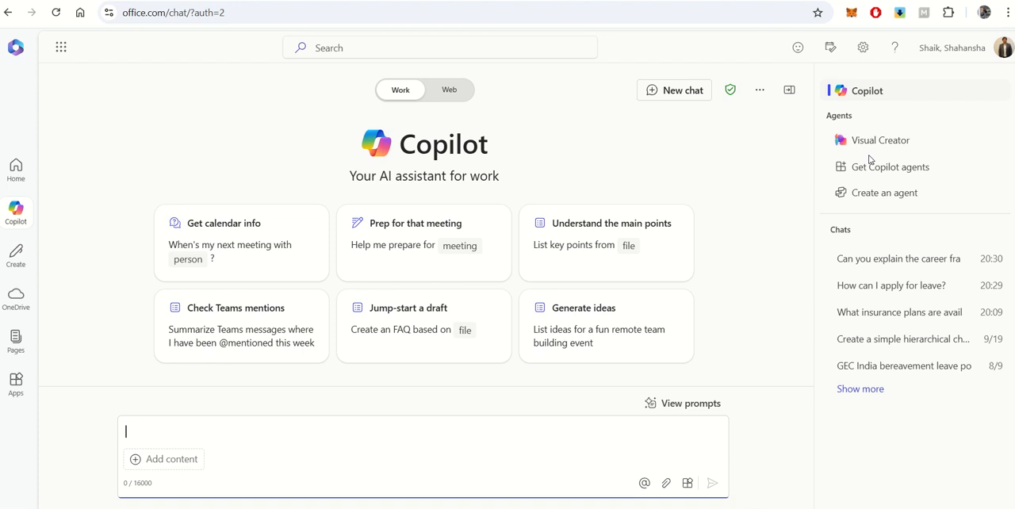
# Start a new agent and describe it as "HR agent that can answer general faqs, employee entry, exit, insurance, leave and other HR policies"
pyautogui.click(875, 195)
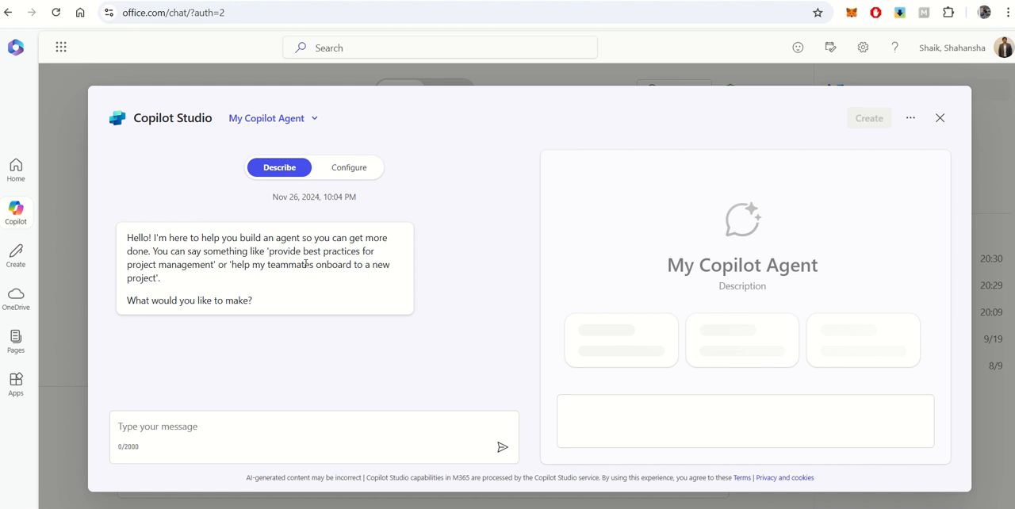
pyautogui.click(238, 426)
pyautogui.write('H')
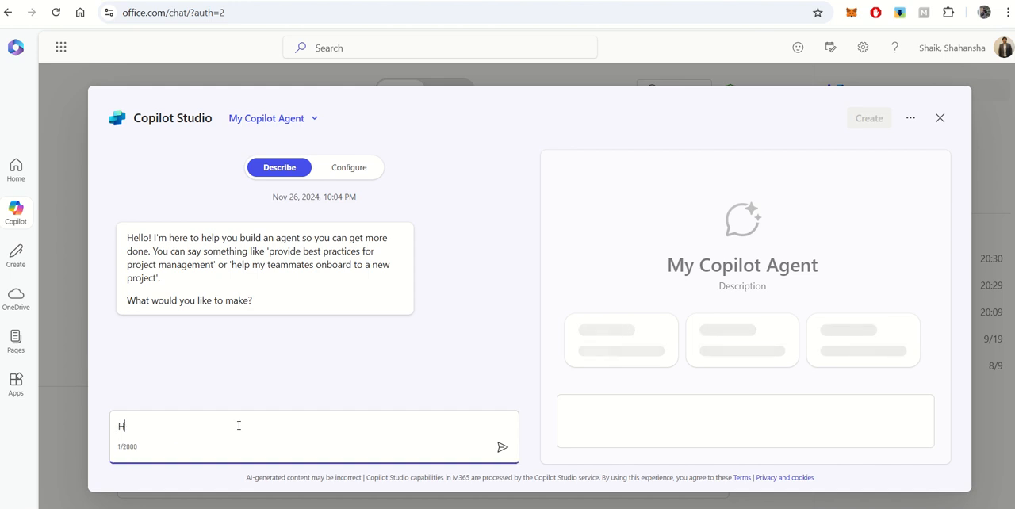
pyautogui.write('R agent ')
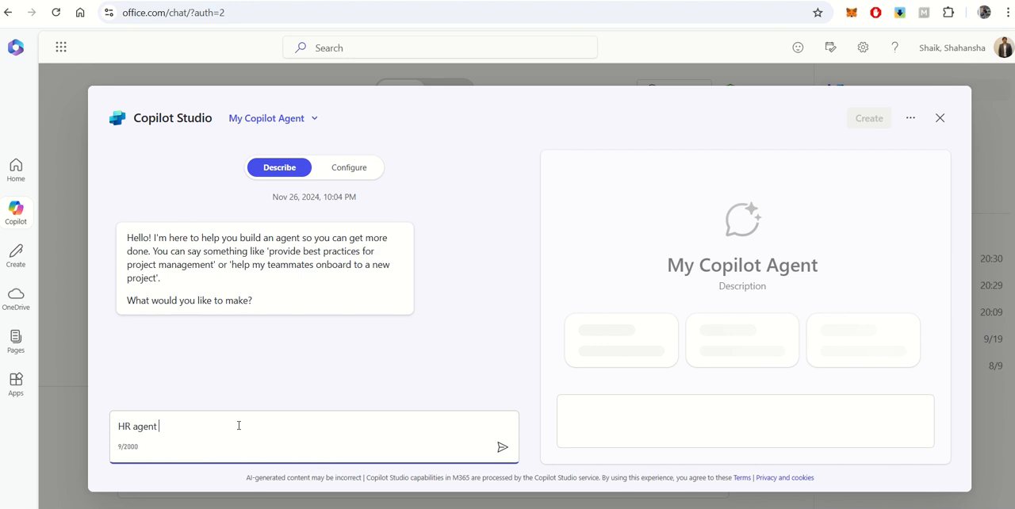
pyautogui.write('that can answ')
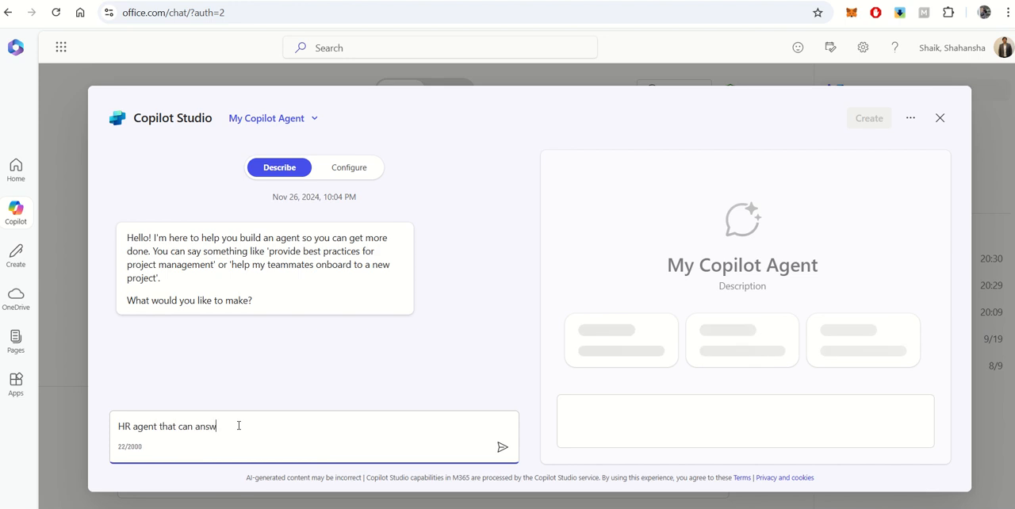
pyautogui.write('er ge')
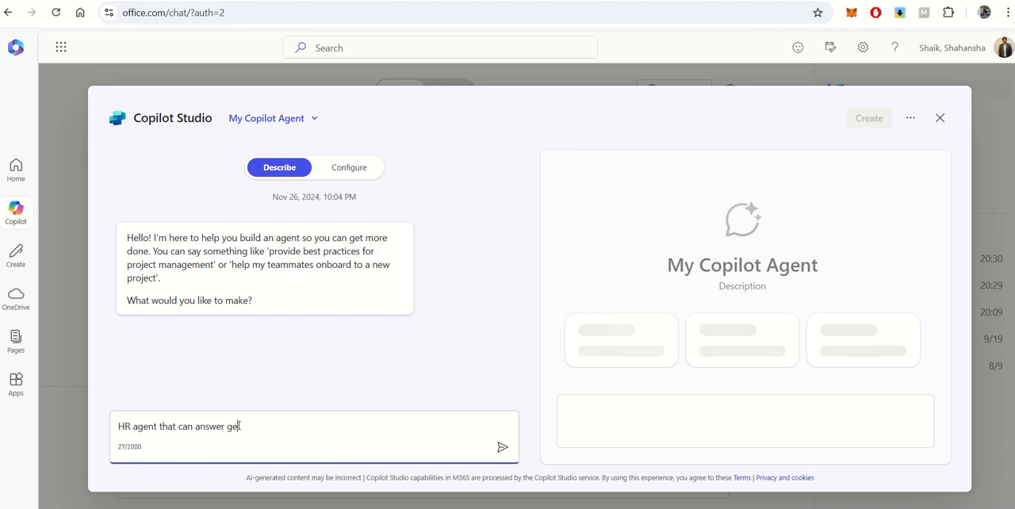
pyautogui.write('neral fa')
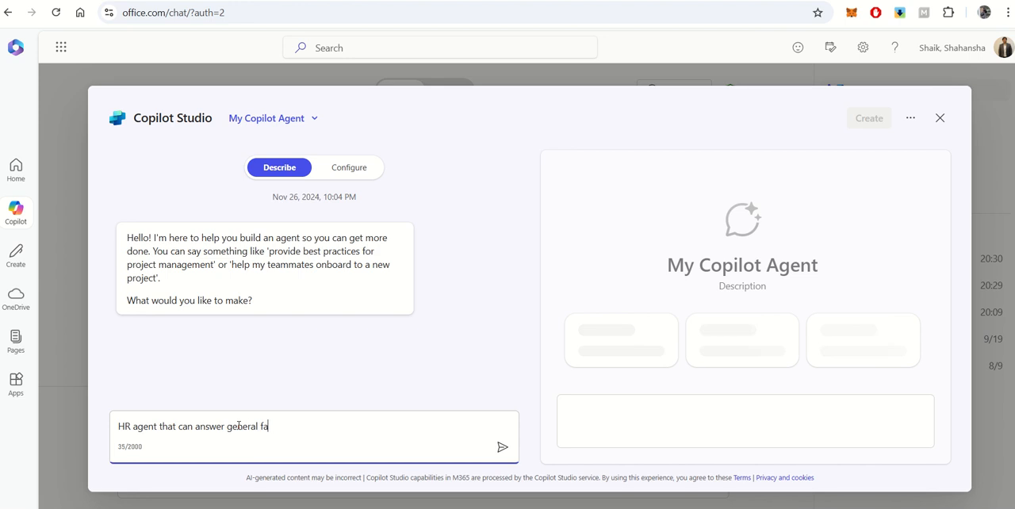
pyautogui.write('qs, emp')
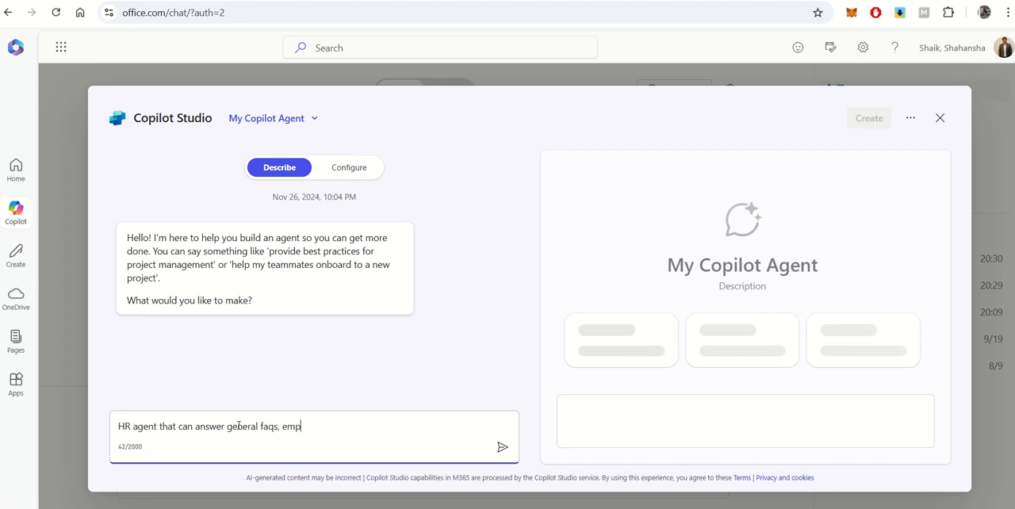
pyautogui.write('loyee ent')
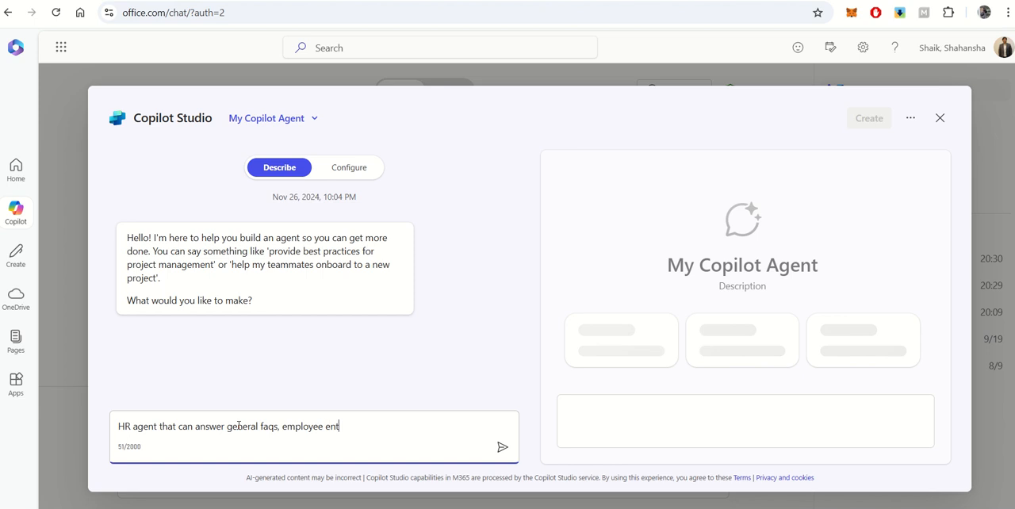
pyautogui.write('ry, exit, ')
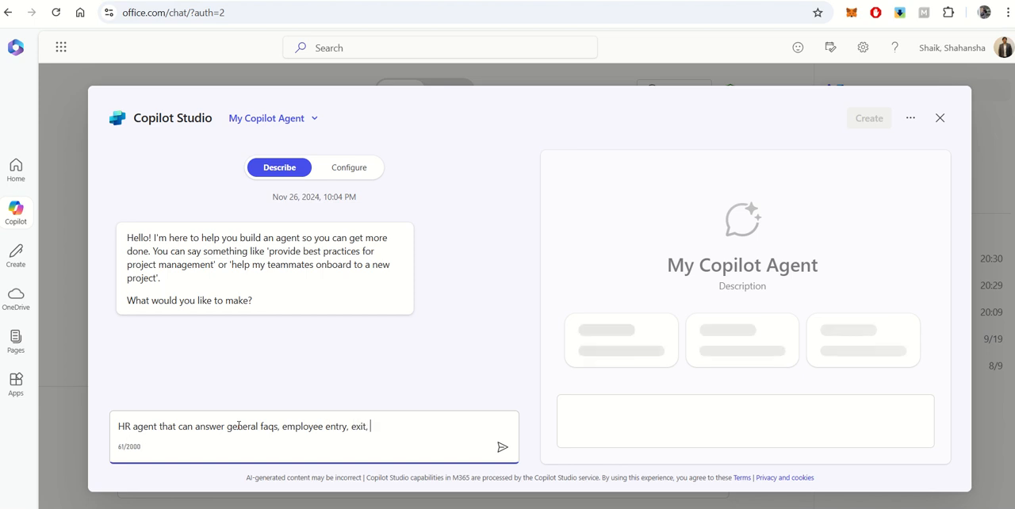
pyautogui.write('insuranc')
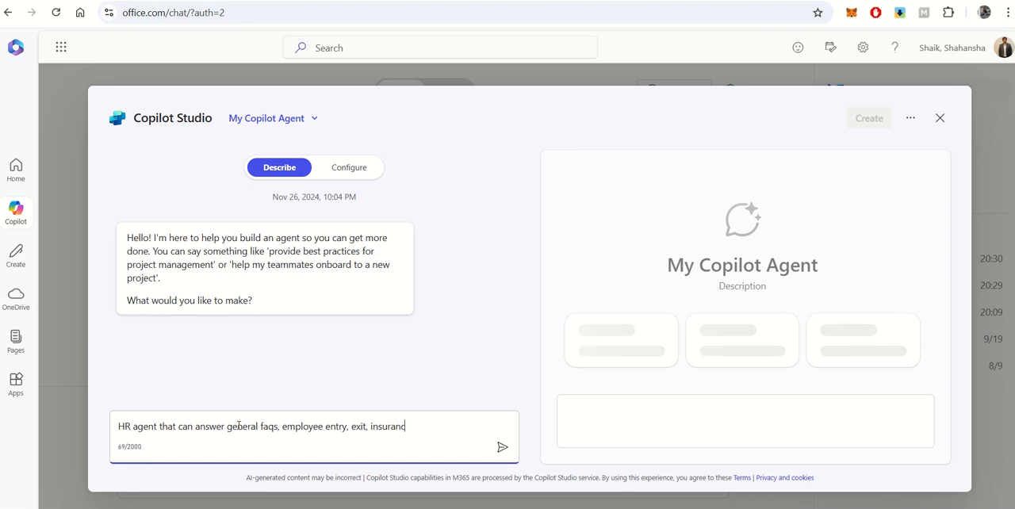
pyautogui.write('e, leave po')
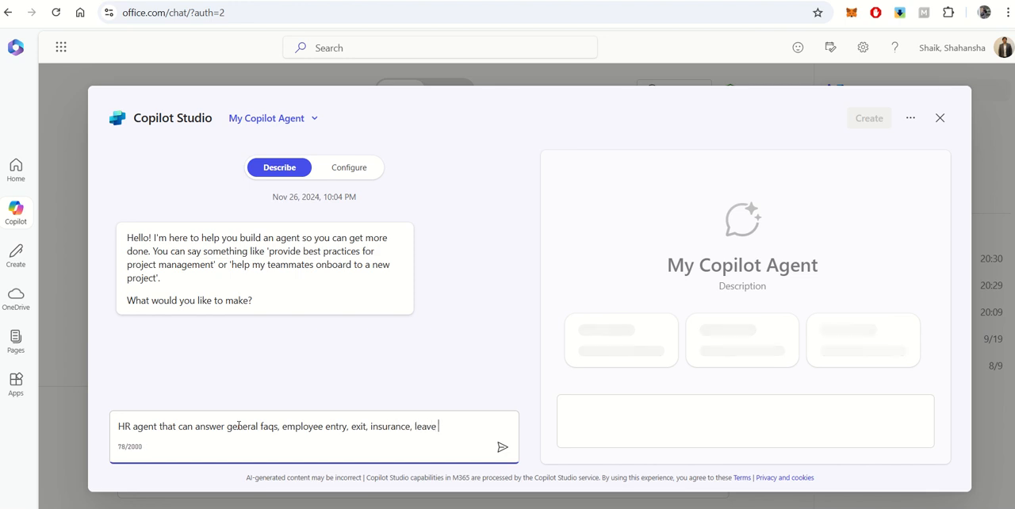
pyautogui.press('BackSpace')
pyautogui.press('BackSpace')
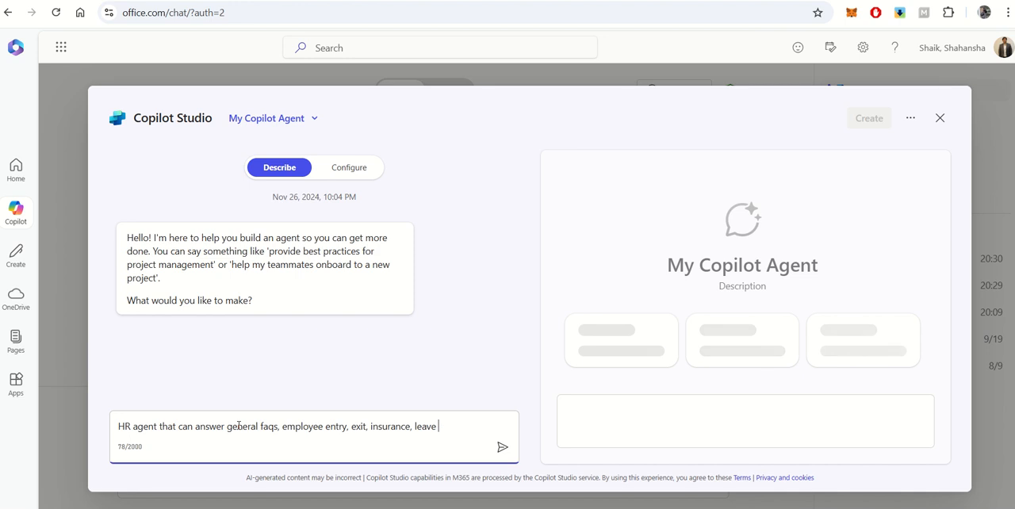
pyautogui.write('and other H')
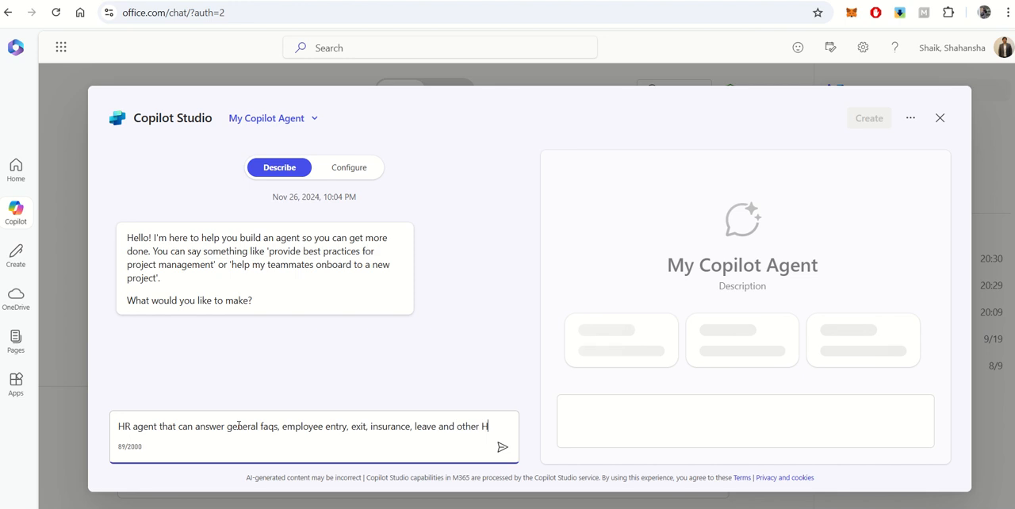
pyautogui.write('R policies')
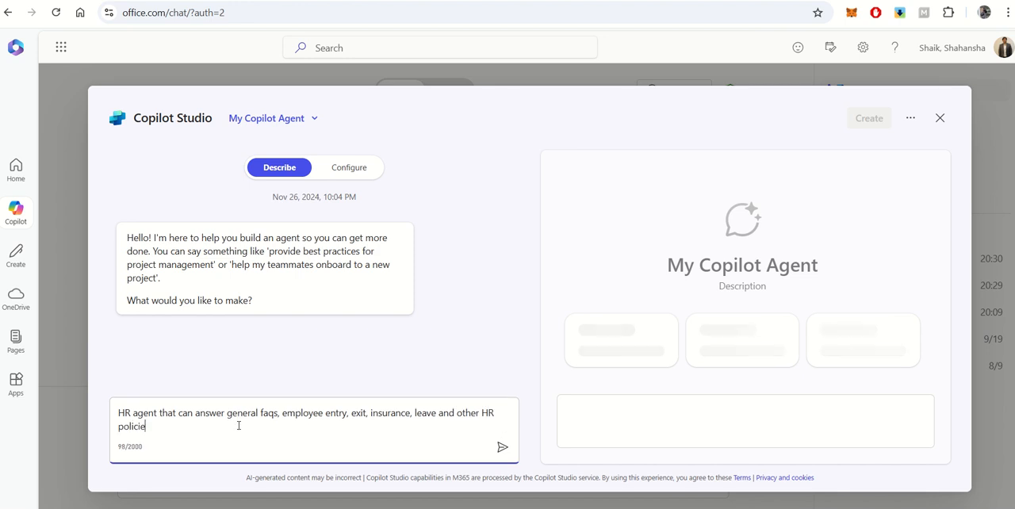
pyautogui.press('Return')
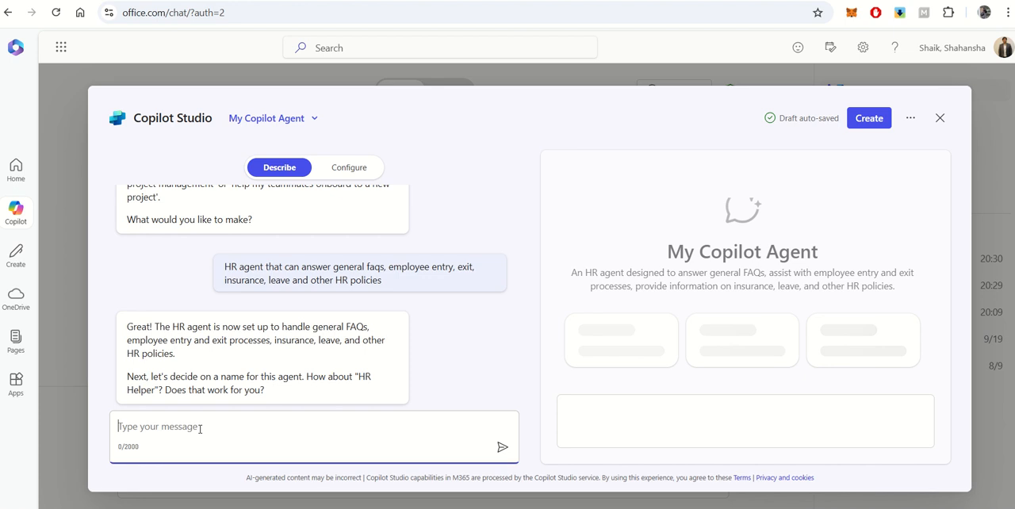
# Reply to the agent builder's naming question with the name "HR Assistant"
pyautogui.write('HR Assista')
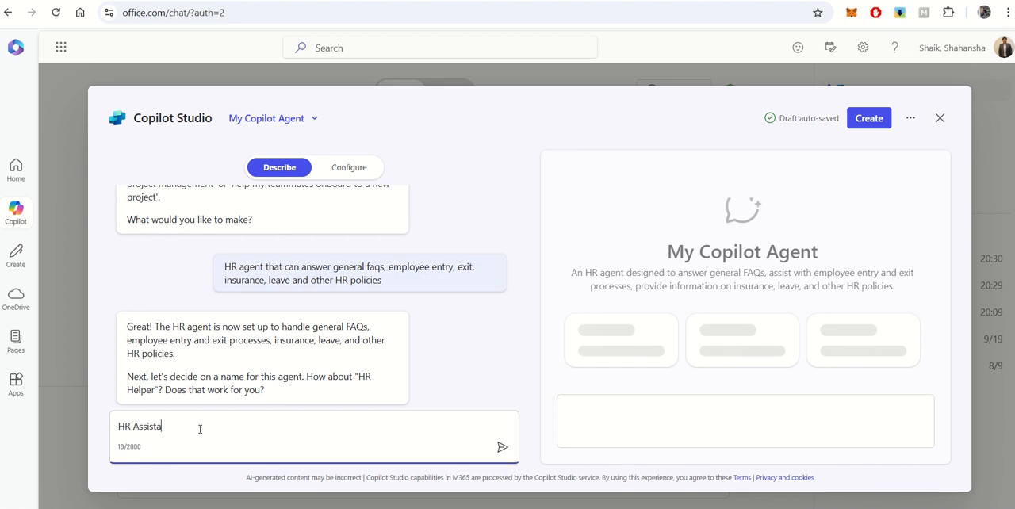
pyautogui.write('nt')
pyautogui.press('Return')
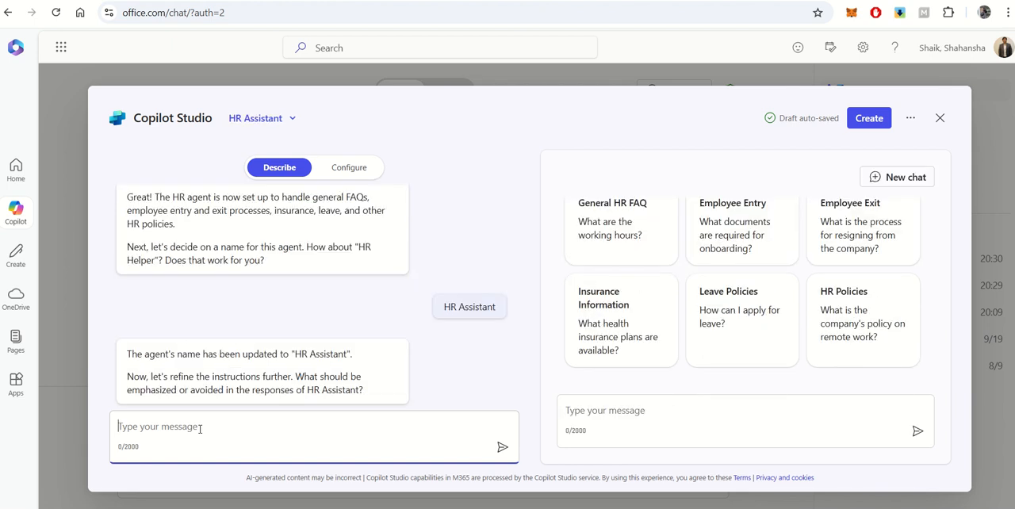
# Answer the builder's question about response emphasis with "Emphasize on reaching HR directly if any further questions."
pyautogui.scroll(3, 735, 285)
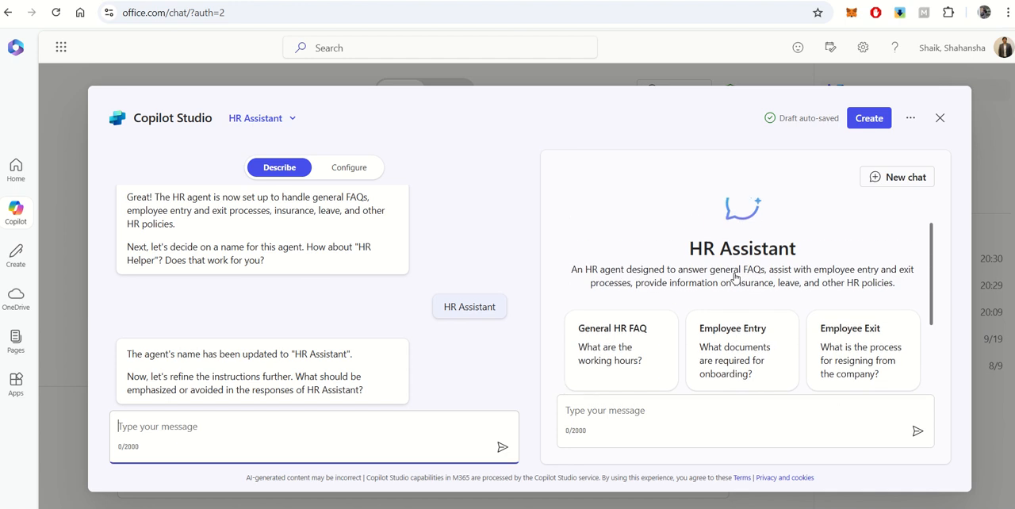
pyautogui.scroll(-1, 734, 277)
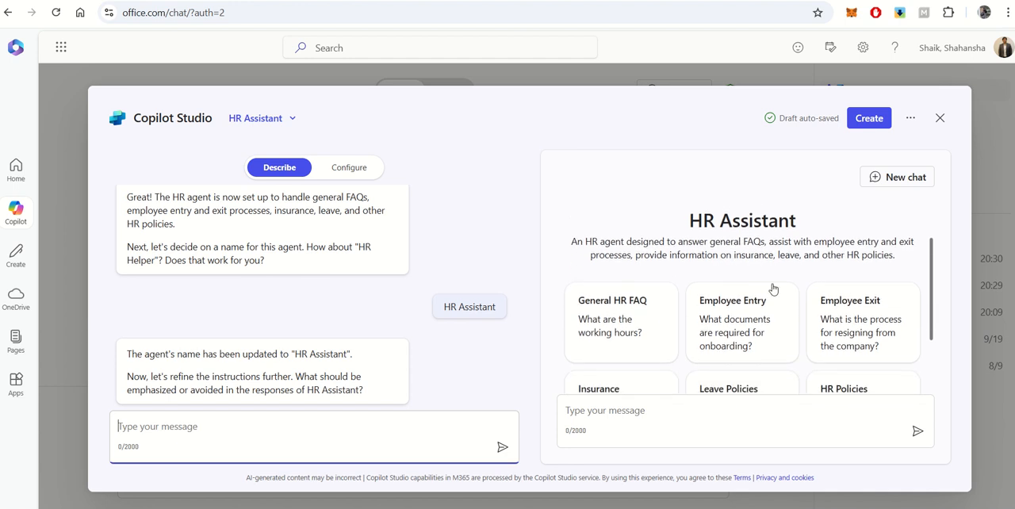
pyautogui.scroll(-3, 749, 253)
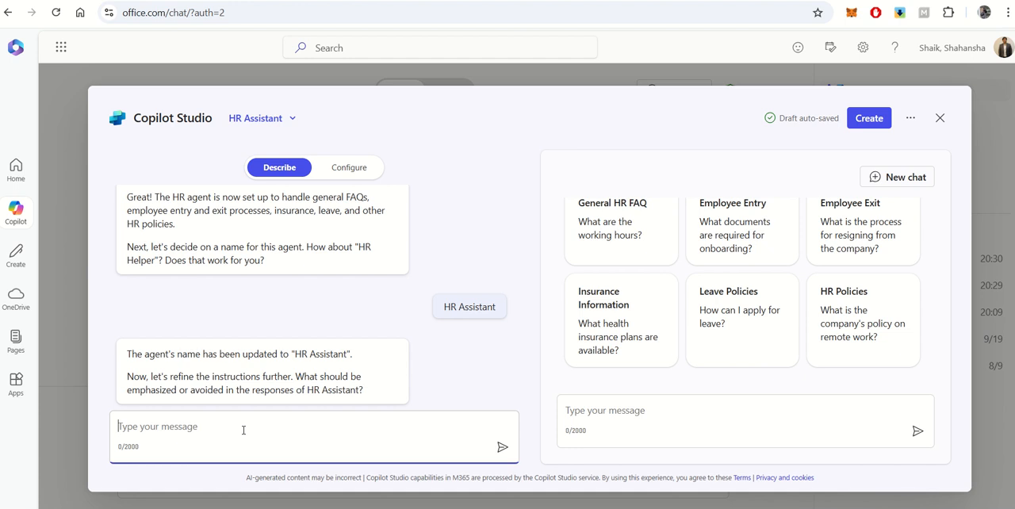
pyautogui.write('Emphasize ')
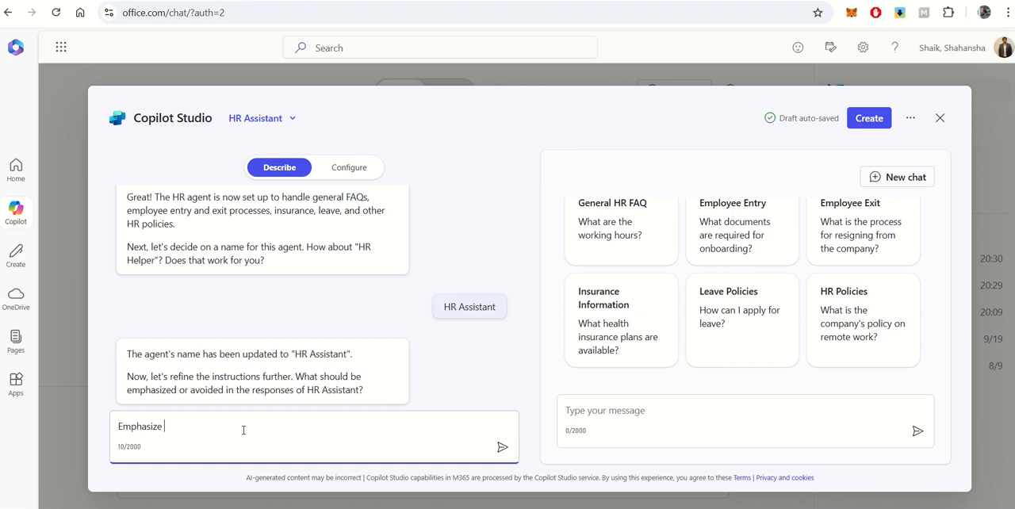
pyautogui.write('on reaching HR')
pyautogui.write('directly if any further que')
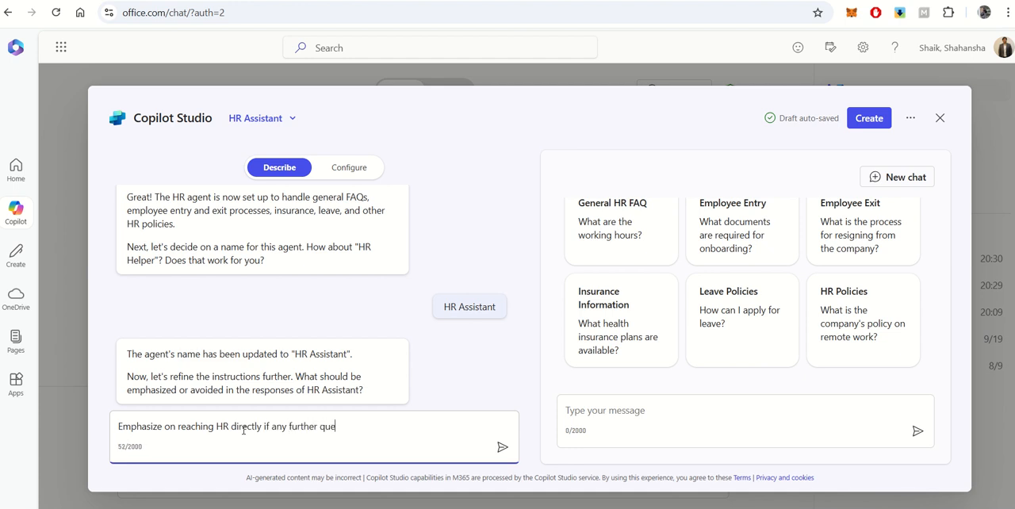
pyautogui.write('stions.')
pyautogui.press('Return')
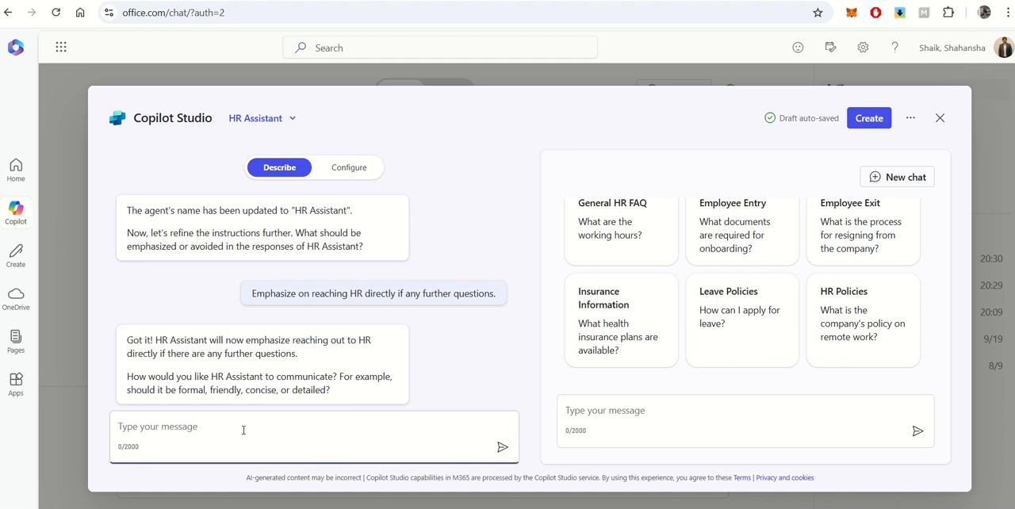
# Set the agent's communication style by answering the builder with "Professional"
pyautogui.write('P')
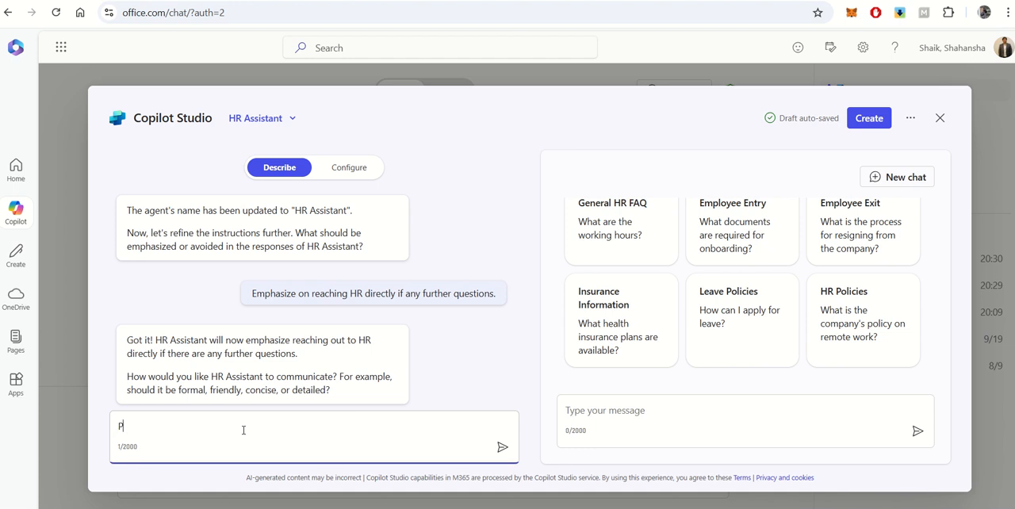
pyautogui.write('rofessional')
pyautogui.press('Return')
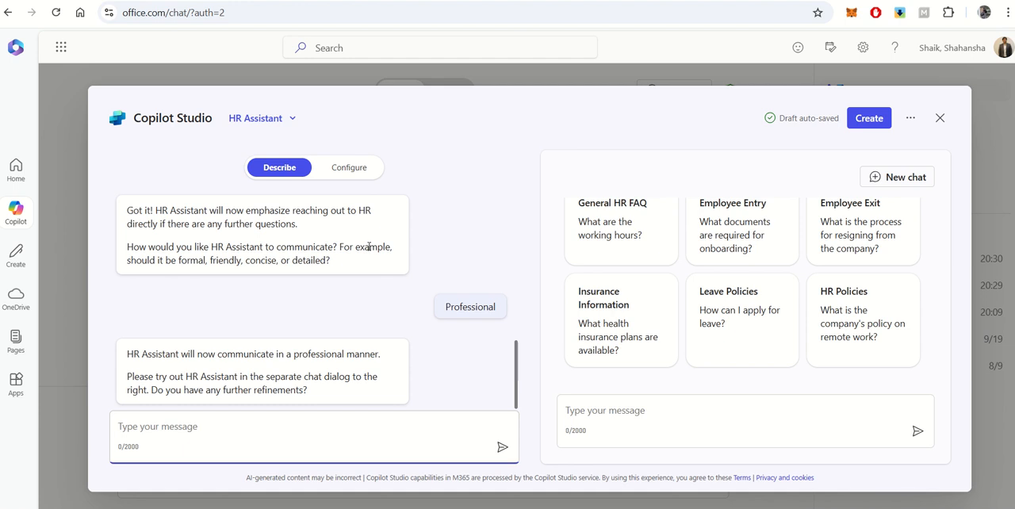
# Review the agent's details and instructions in its configuration, and turn off web content as a knowledge source
pyautogui.click(358, 174)
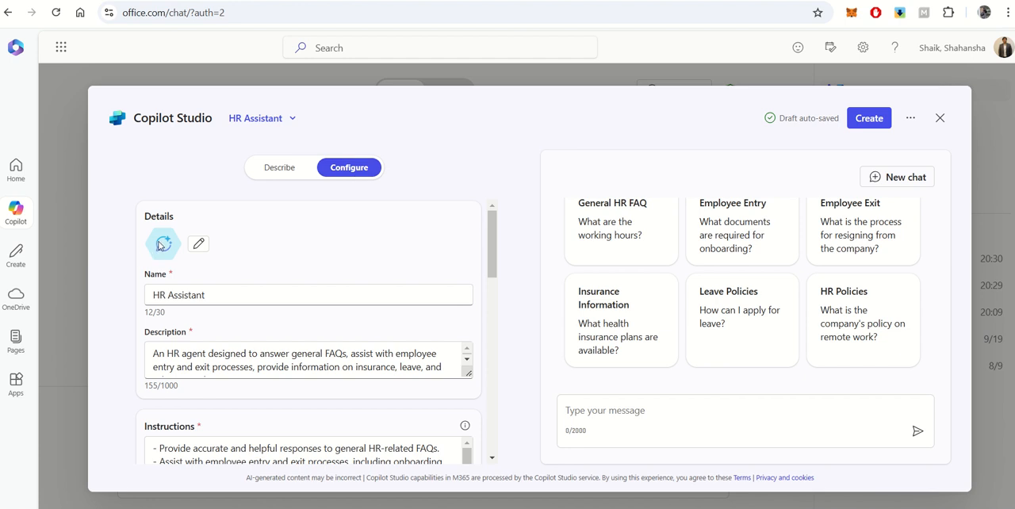
pyautogui.scroll(-1, 301, 237)
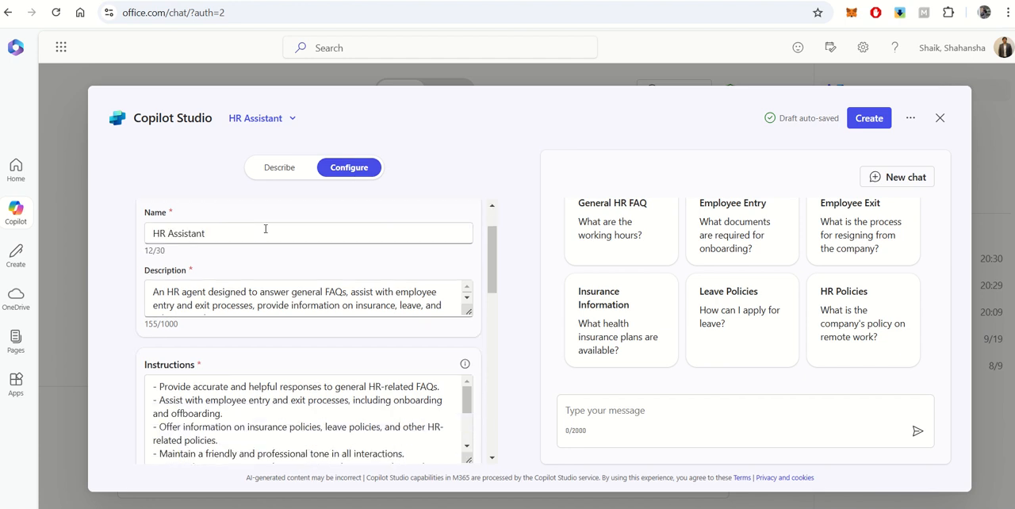
pyautogui.scroll(-1, 265, 286)
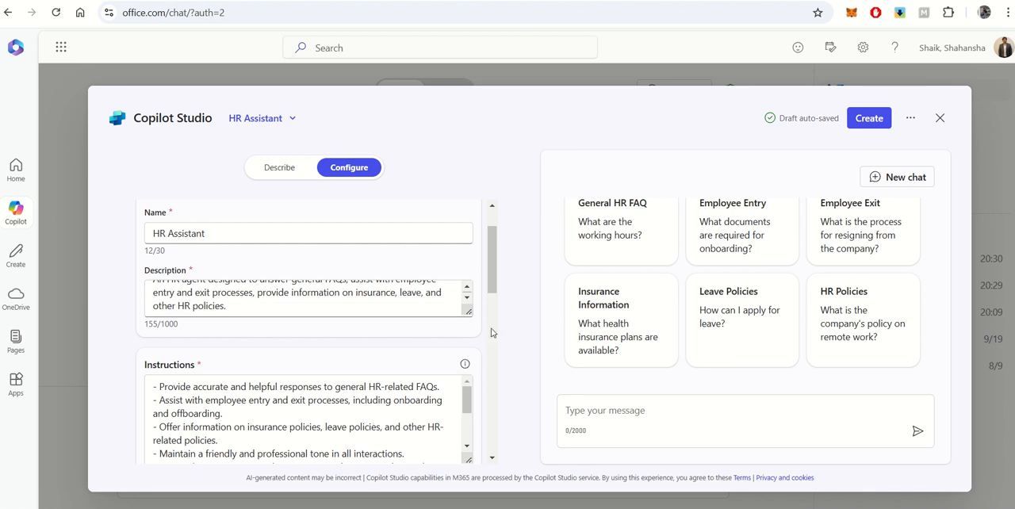
pyautogui.scroll(-1, 479, 337)
pyautogui.scroll(-1, 479, 337)
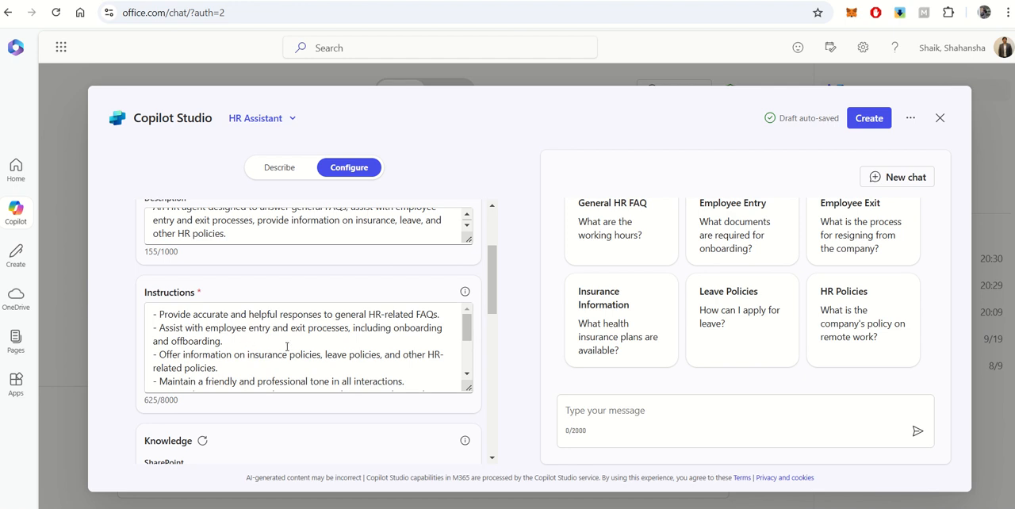
pyautogui.scroll(-4, 483, 341)
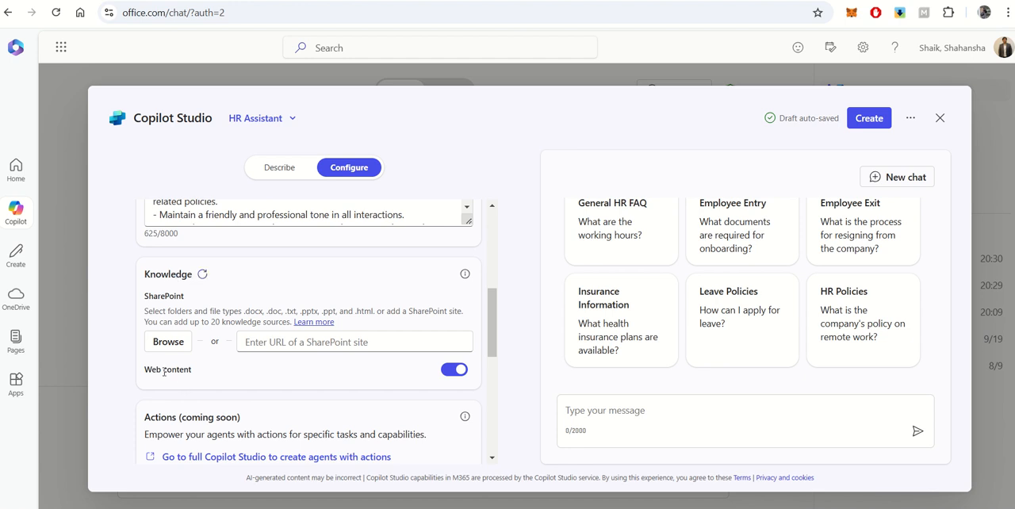
pyautogui.click(452, 371)
# Add Sample-Leave-Policy.pdf from the Digital Show site's General > HR folder as a SharePoint knowledge source
pyautogui.click(169, 343)
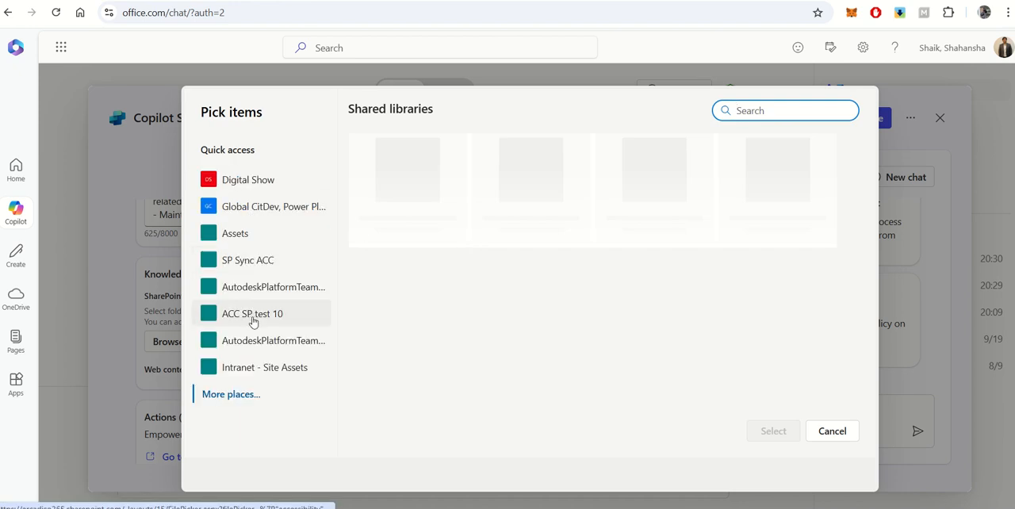
pyautogui.click(249, 188)
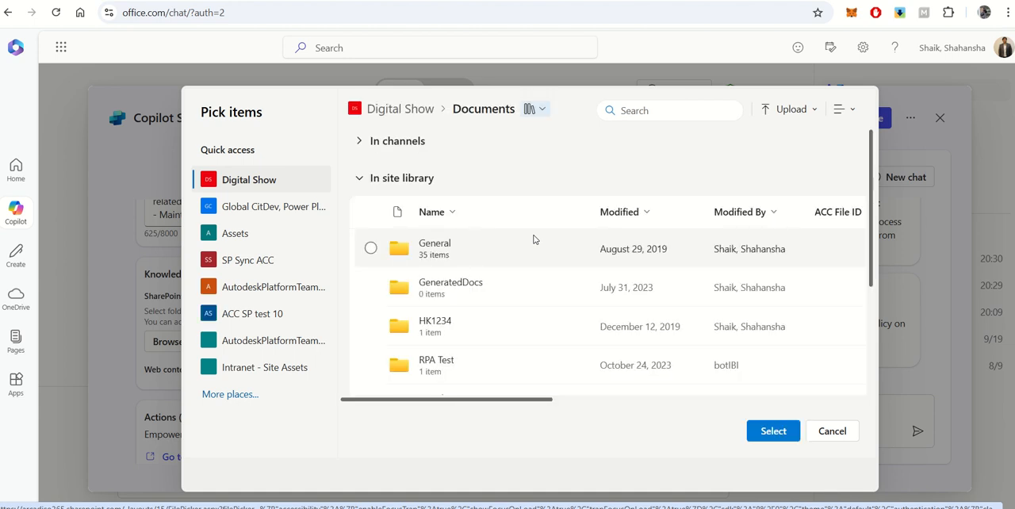
pyautogui.click(442, 245)
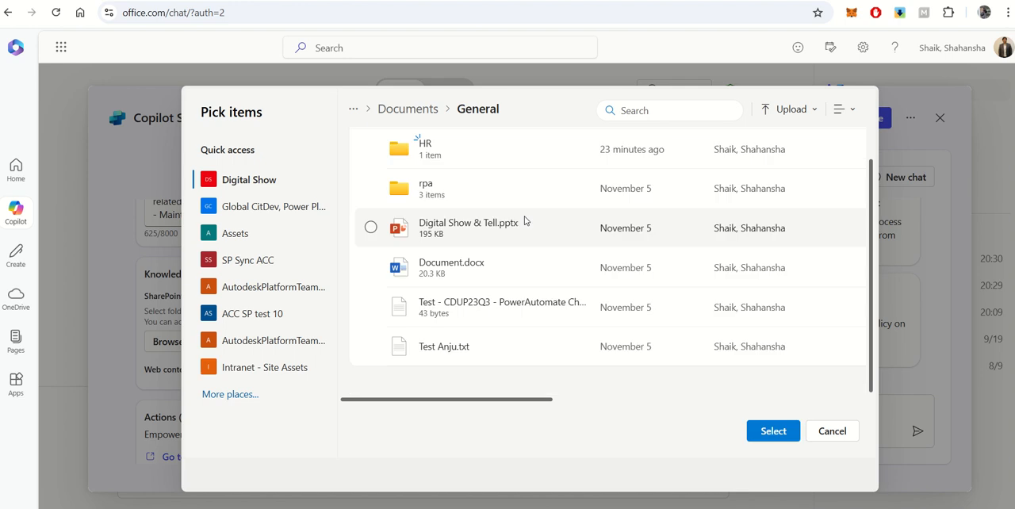
pyautogui.click(428, 147)
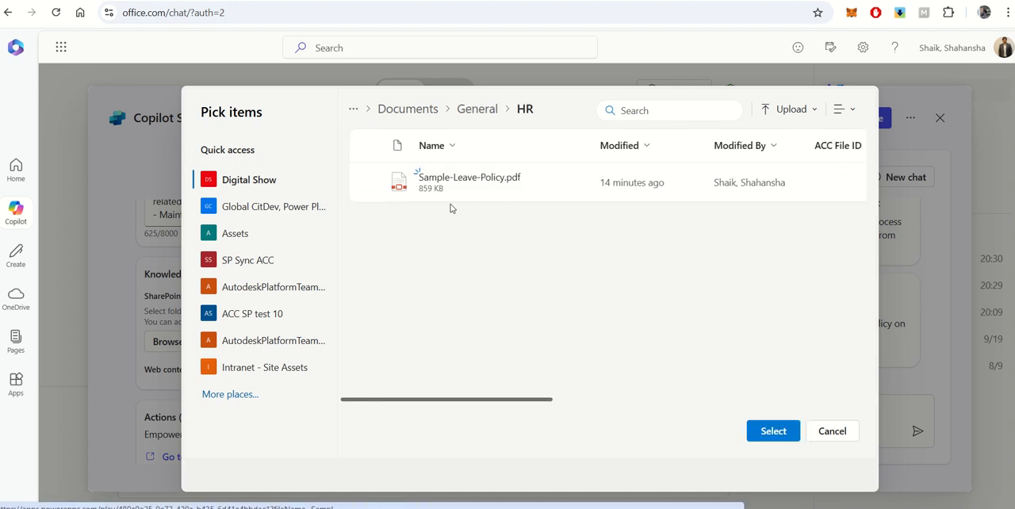
pyautogui.click(372, 183)
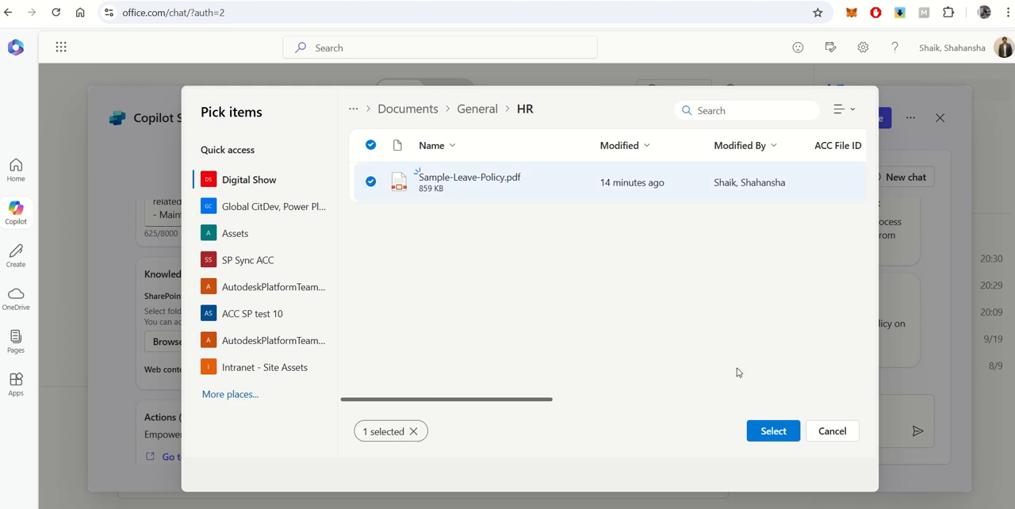
pyautogui.click(773, 432)
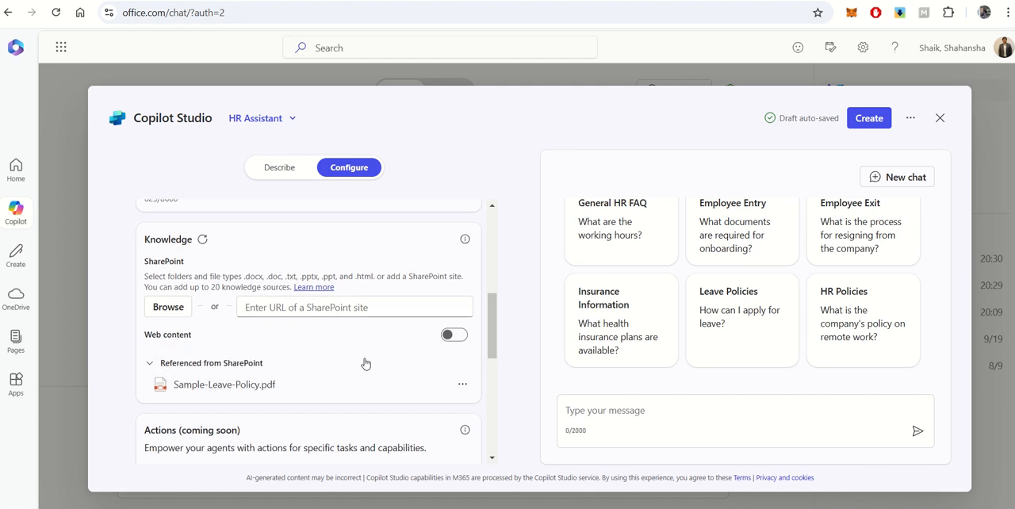
# Review the agent's knowledge reference, actions, capabilities and starter prompts in its configuration
pyautogui.scroll(-1, 317, 349)
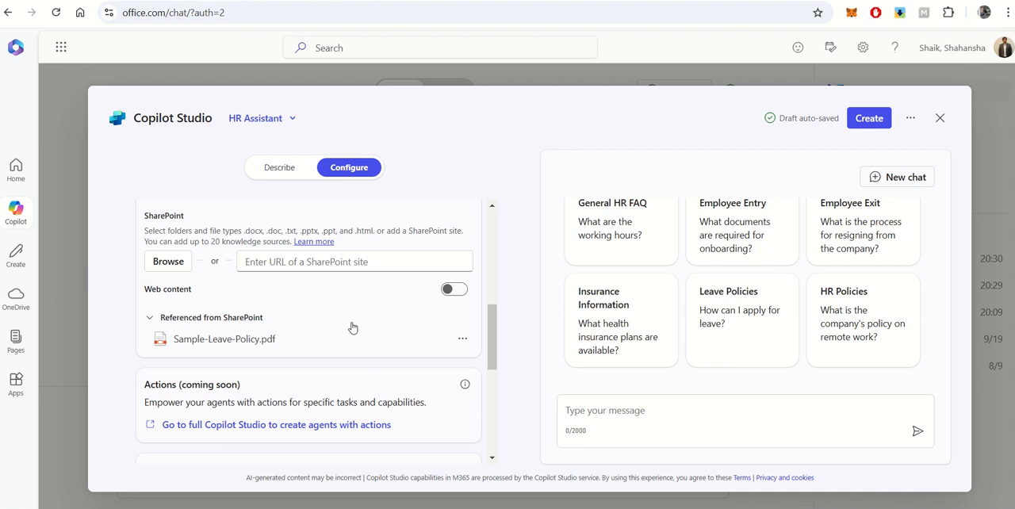
pyautogui.scroll(-2, 353, 328)
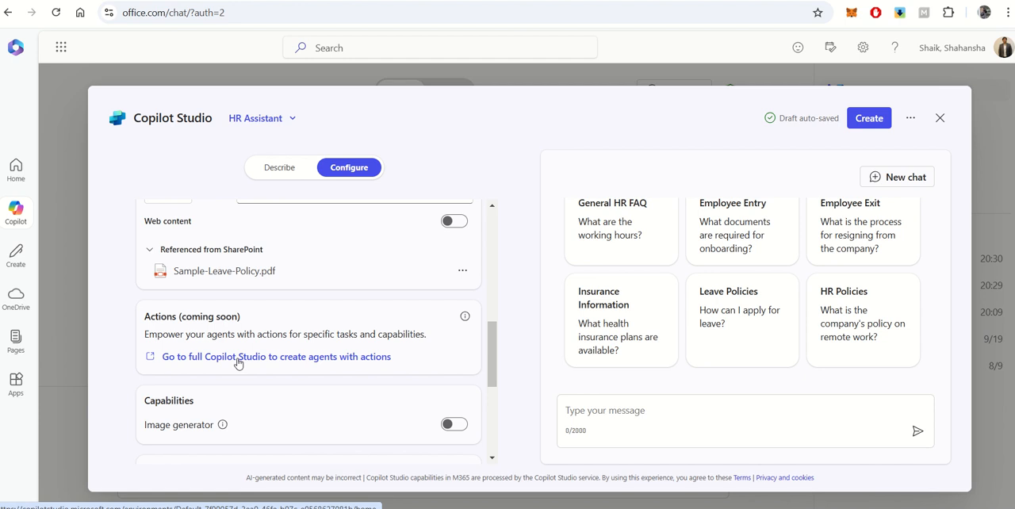
pyautogui.scroll(-1, 238, 363)
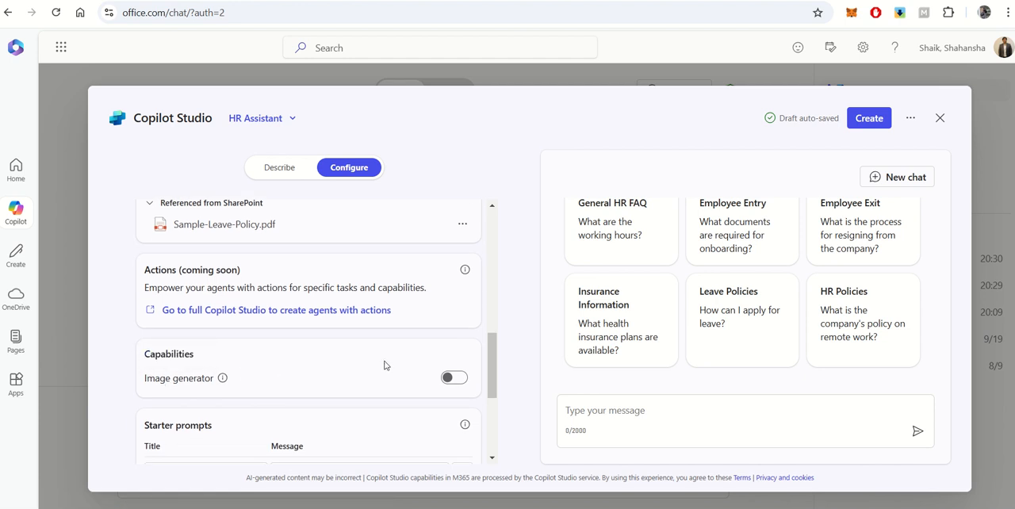
pyautogui.scroll(-1, 384, 365)
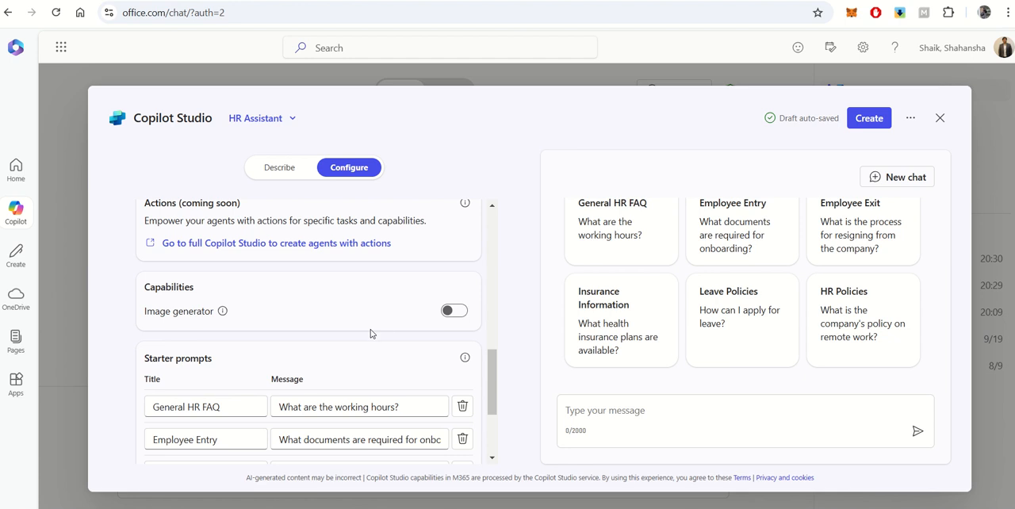
pyautogui.scroll(-1, 369, 333)
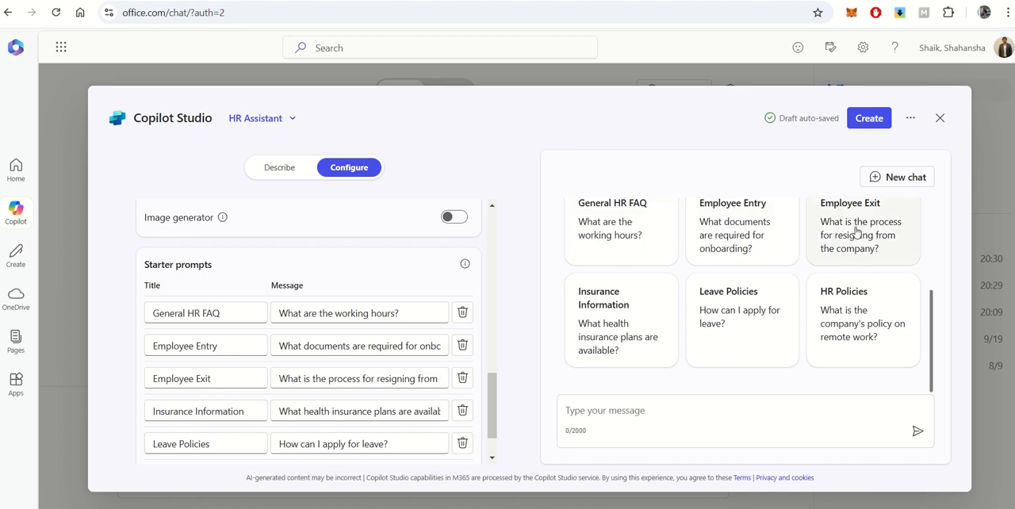
pyautogui.scroll(-1, 471, 304)
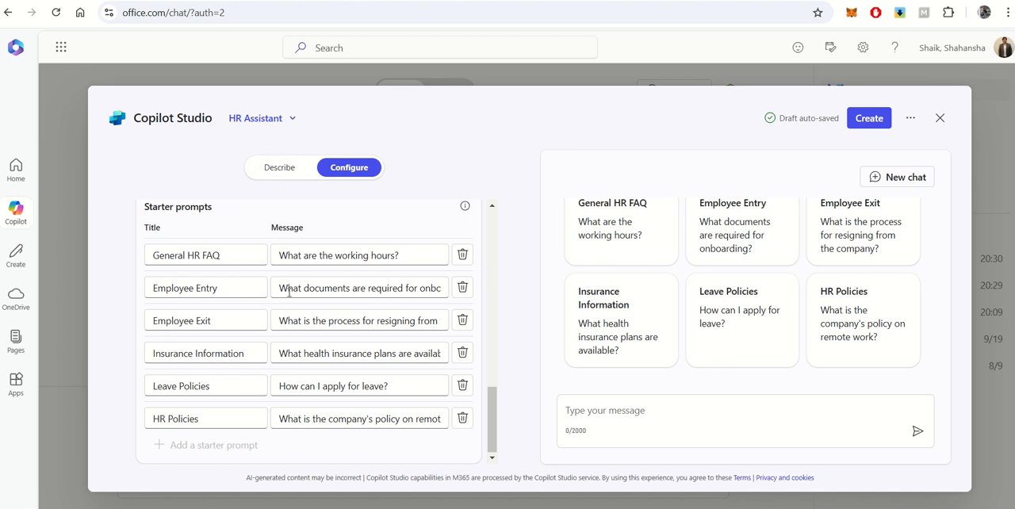
pyautogui.moveTo(200, 444)
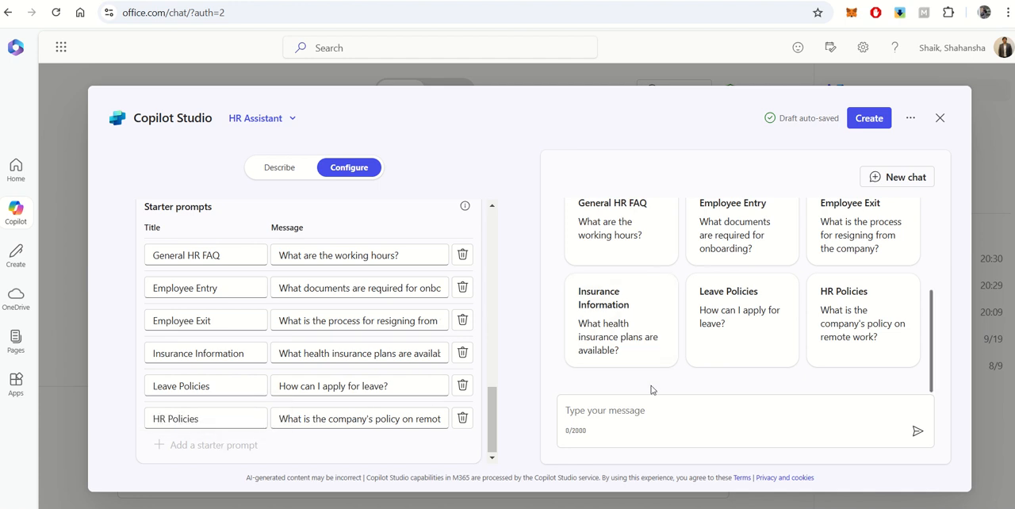
# Test the agent with the Leave Policies starter prompt "How can I apply for leave?" and check its answer against the knowledge source
pyautogui.click(705, 410)
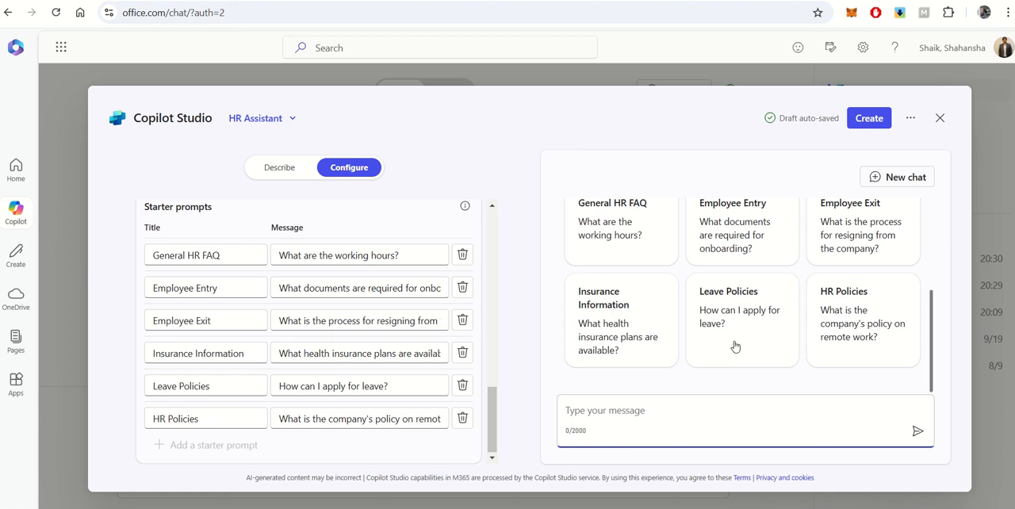
pyautogui.click(726, 311)
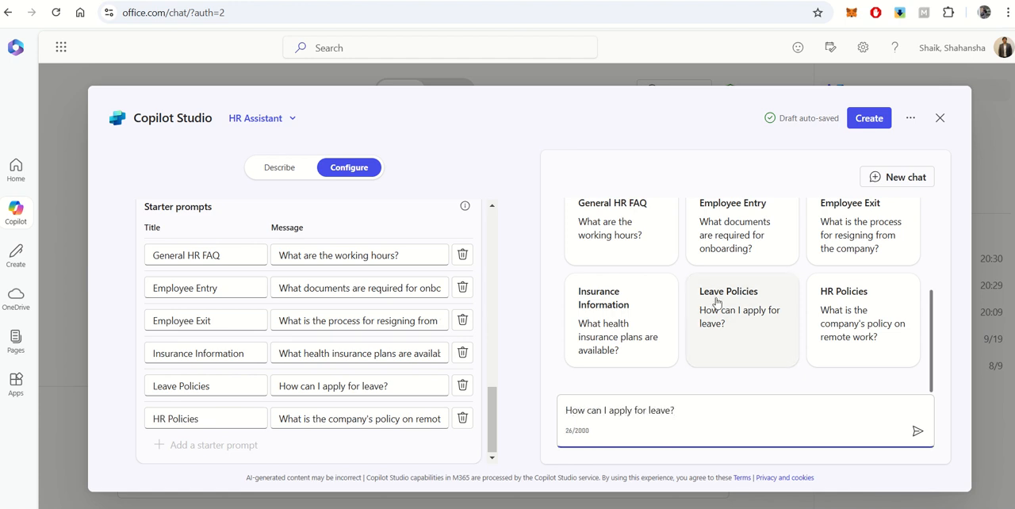
pyautogui.scroll(2, 722, 305)
pyautogui.scroll(-1, 717, 301)
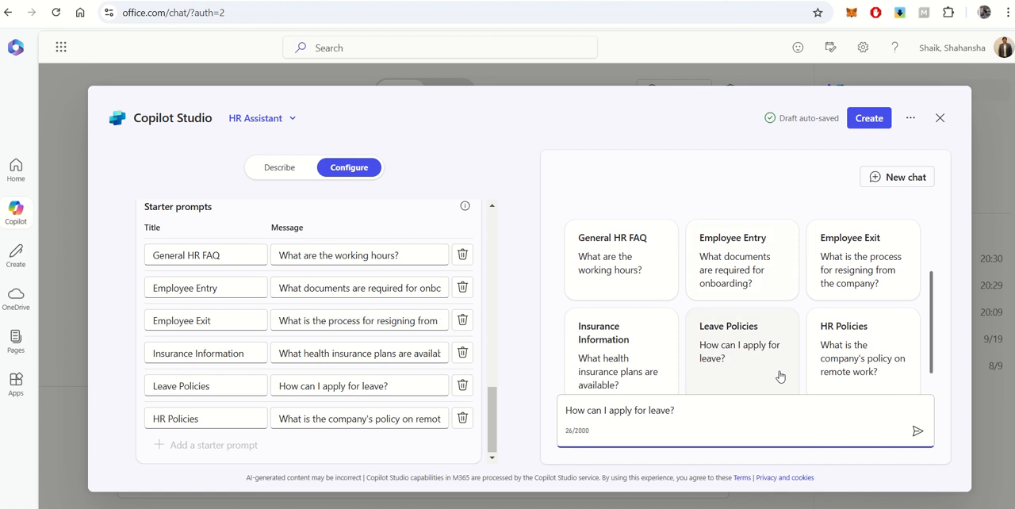
pyautogui.click(917, 432)
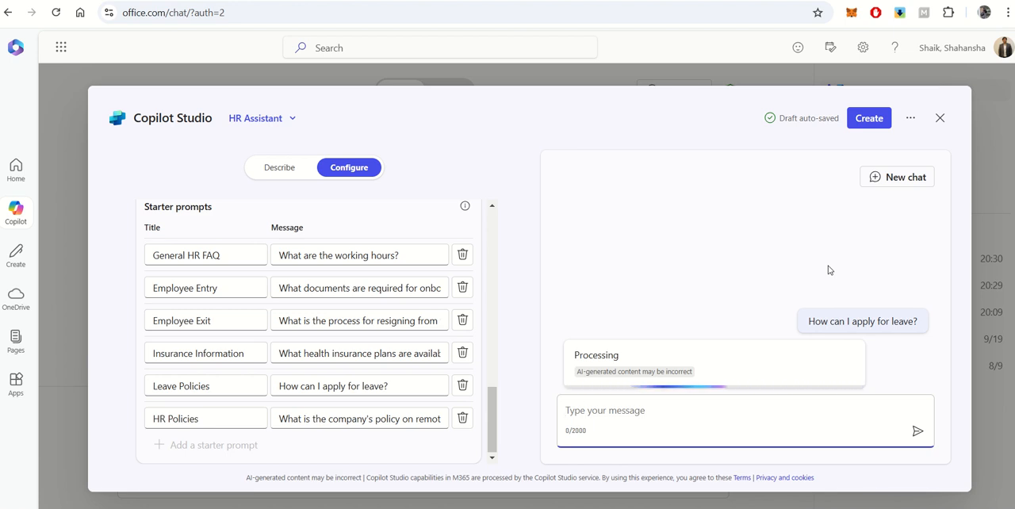
pyautogui.scroll(3, 419, 228)
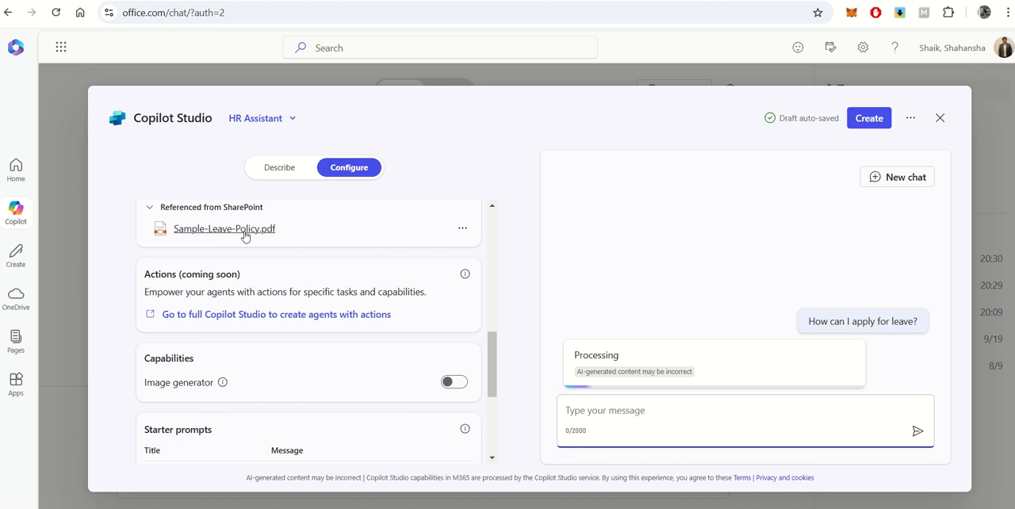
pyautogui.scroll(1, 213, 236)
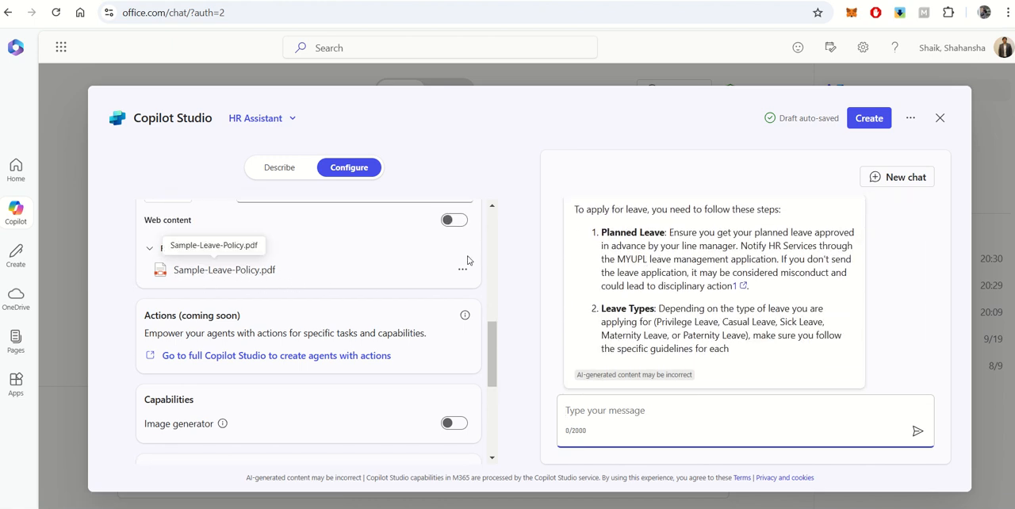
pyautogui.scroll(2, 659, 255)
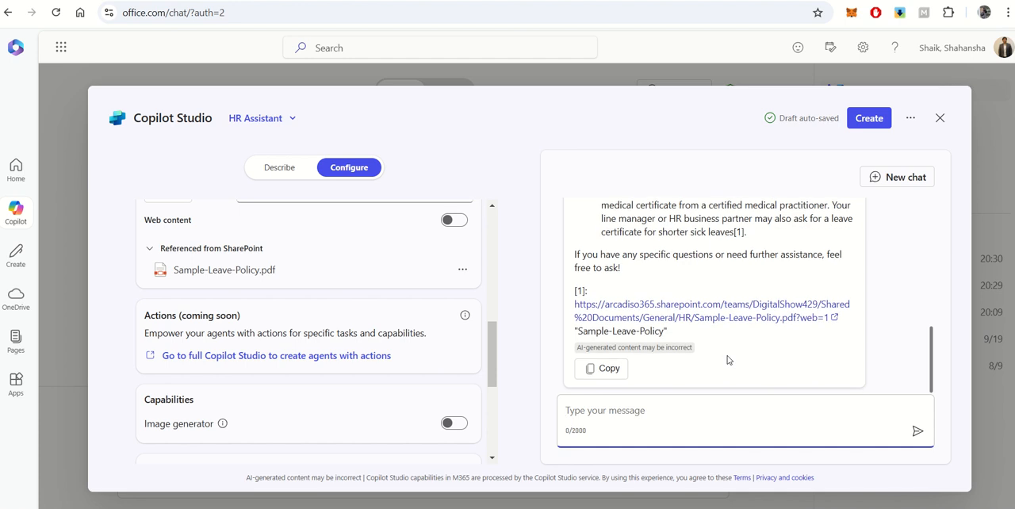
pyautogui.scroll(5, 727, 360)
pyautogui.scroll(-1, 727, 360)
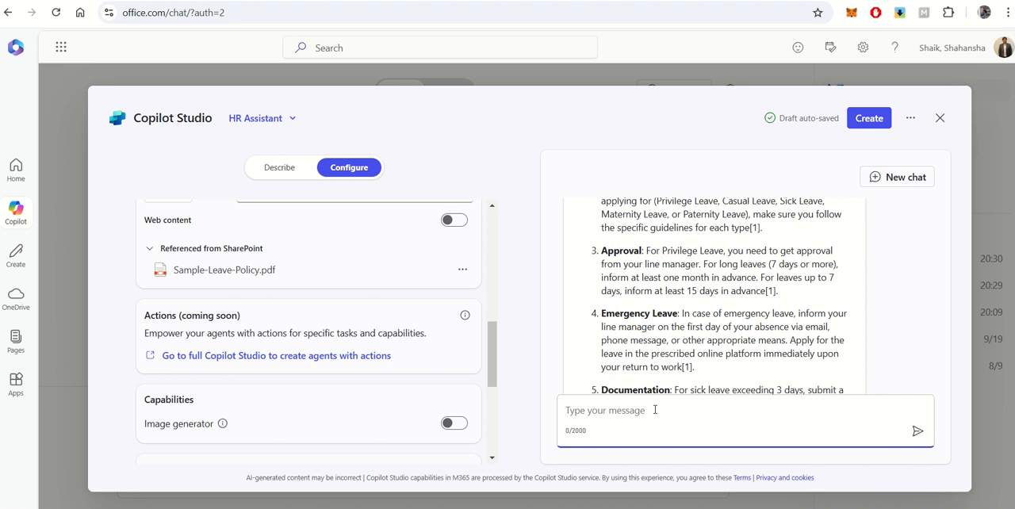
# Ask the agent in the test chat to "summarize leave policy" and read through its reply
pyautogui.write('summarize leave policy')
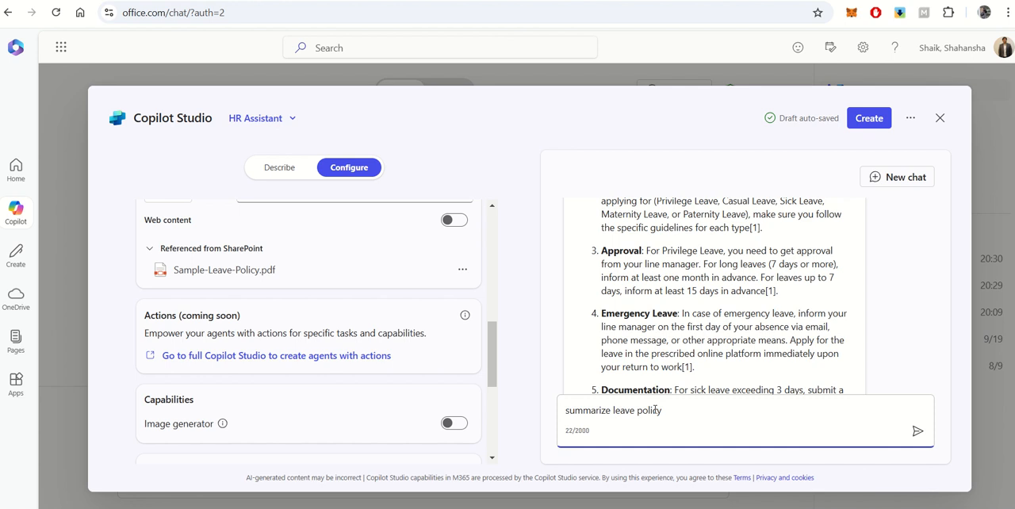
pyautogui.press('Return')
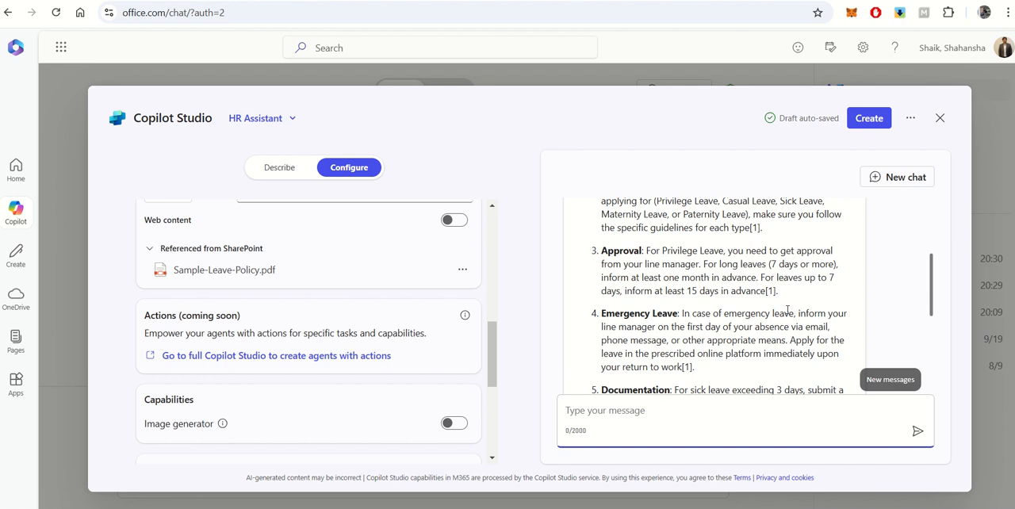
pyautogui.scroll(-10, 804, 305)
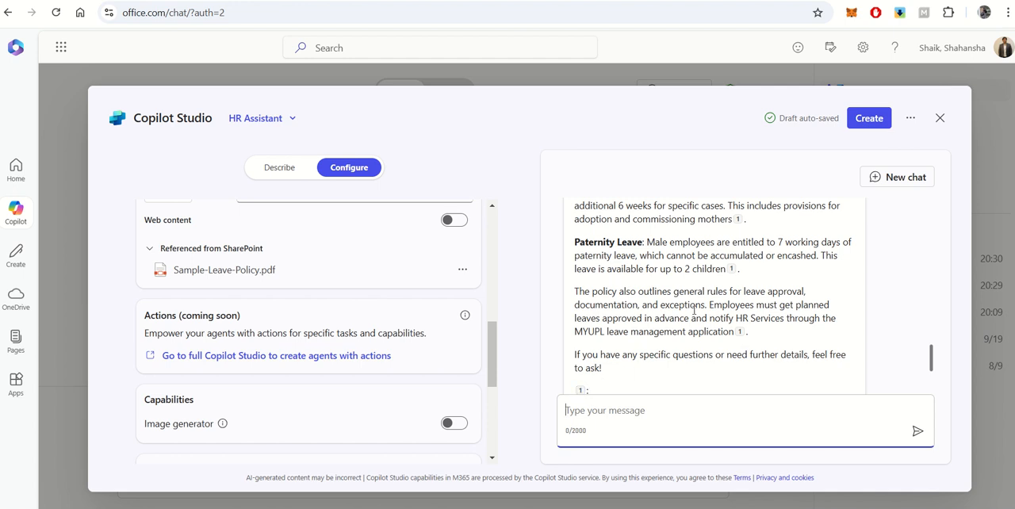
# Create the HR Assistant agent and copy its link from the sharing settings, leaving access at "Only you"
pyautogui.click(866, 119)
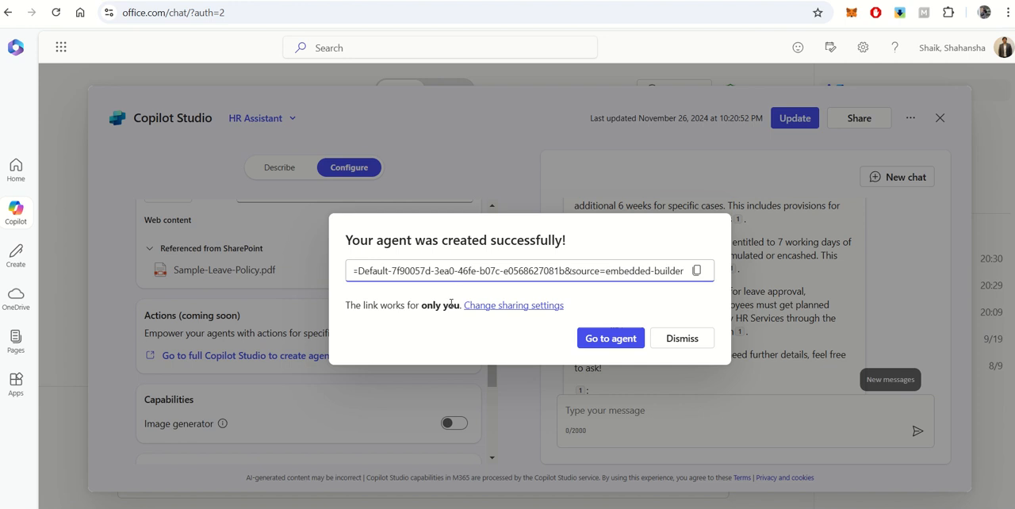
pyautogui.click(499, 307)
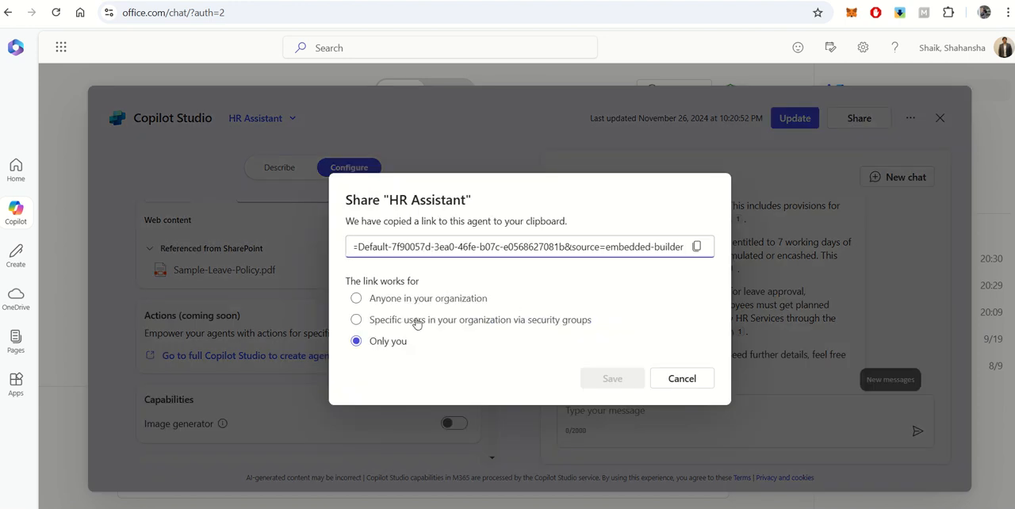
pyautogui.click(697, 246)
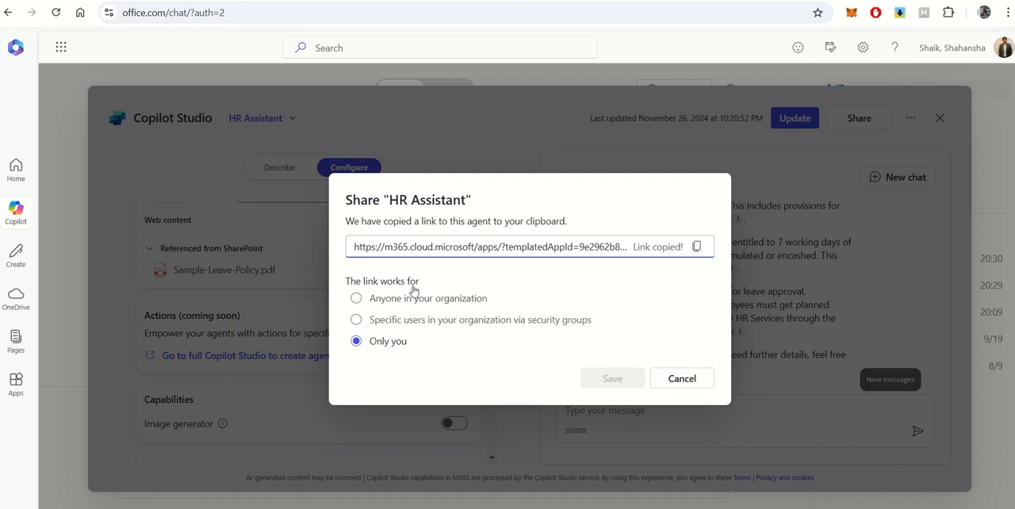
pyautogui.click(682, 378)
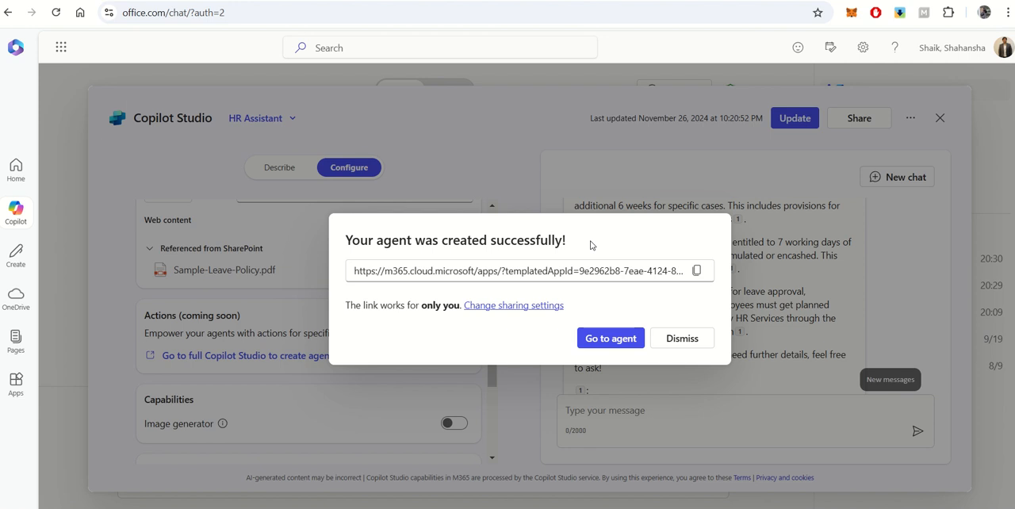
# Open the created agent, ask it "how many sick leaves per year", and preview the source cited in its answer
pyautogui.click(626, 343)
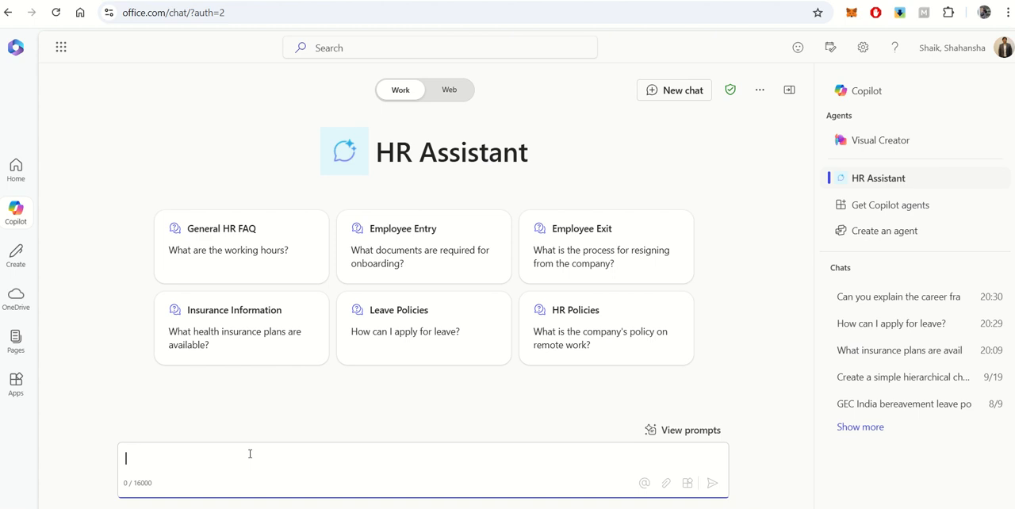
pyautogui.write('how many sick')
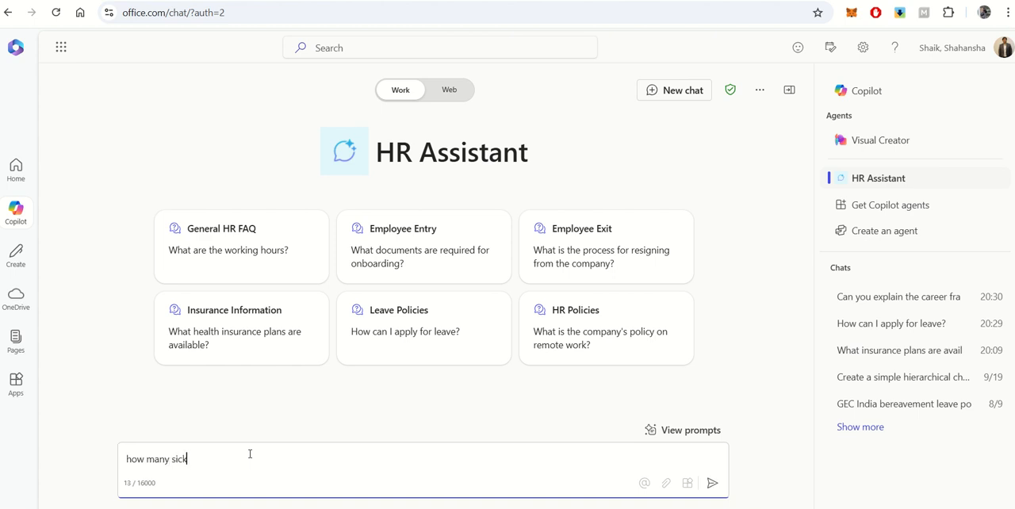
pyautogui.write(' leaves per year')
pyautogui.press('Return')
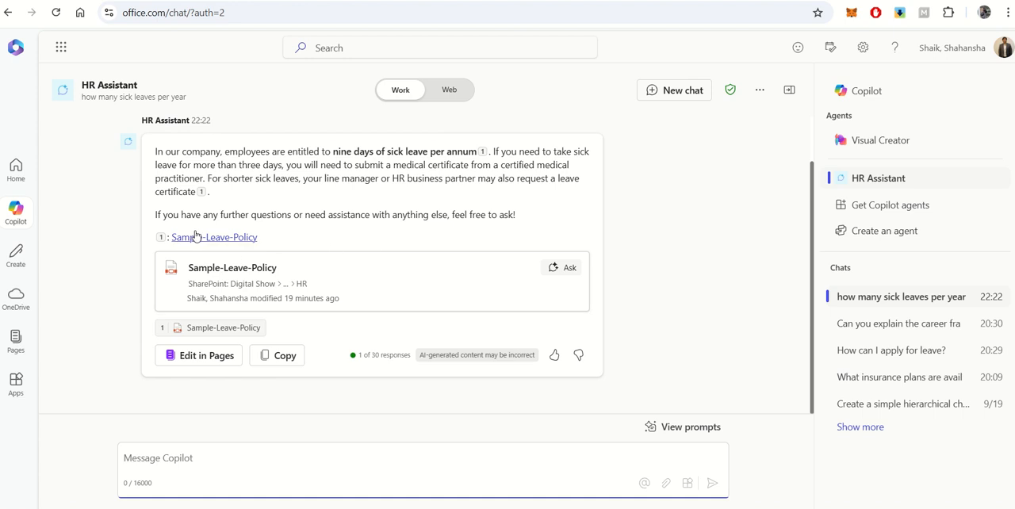
pyautogui.moveTo(223, 238)
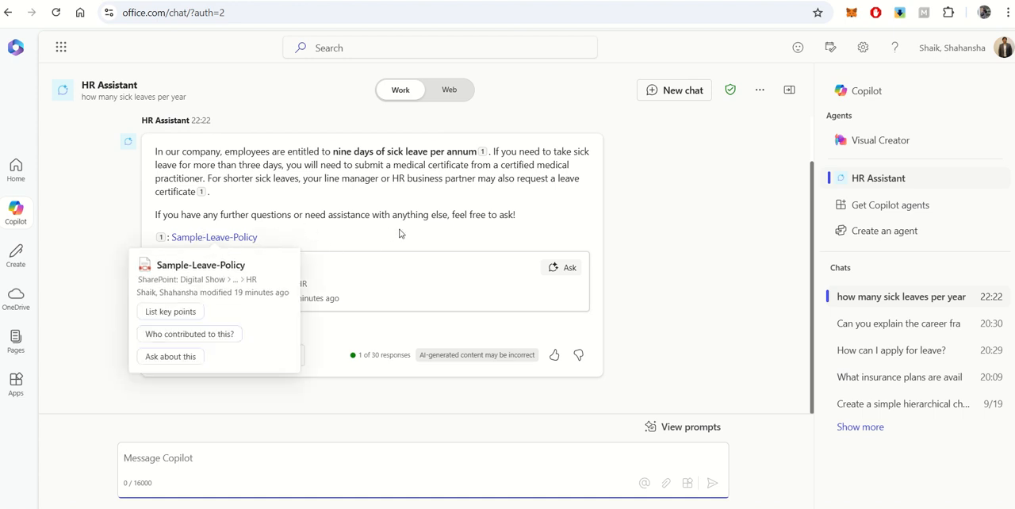